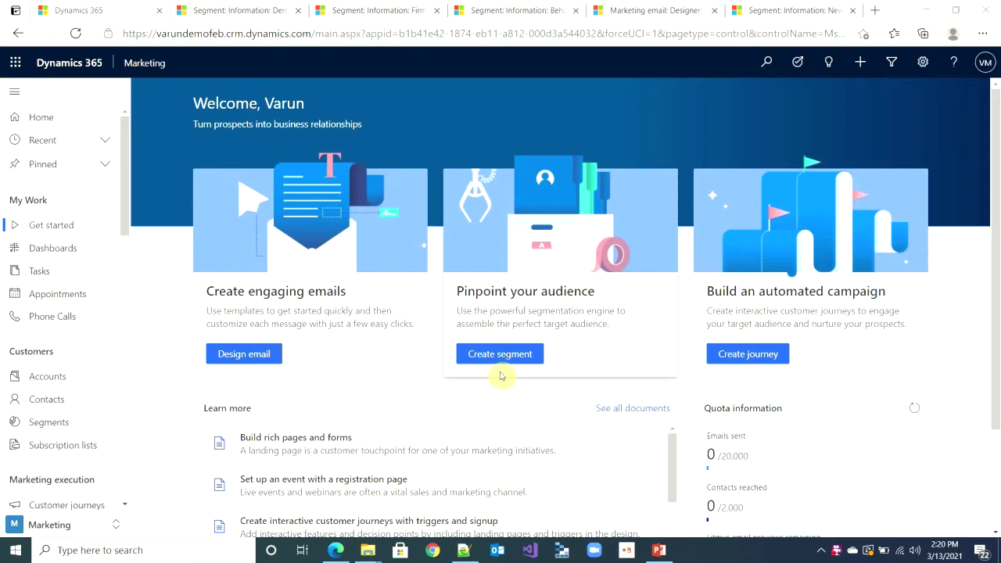
# Step: Create a new dynamic segment from the segments list, skipping the template selection
pyautogui.click(50, 426)
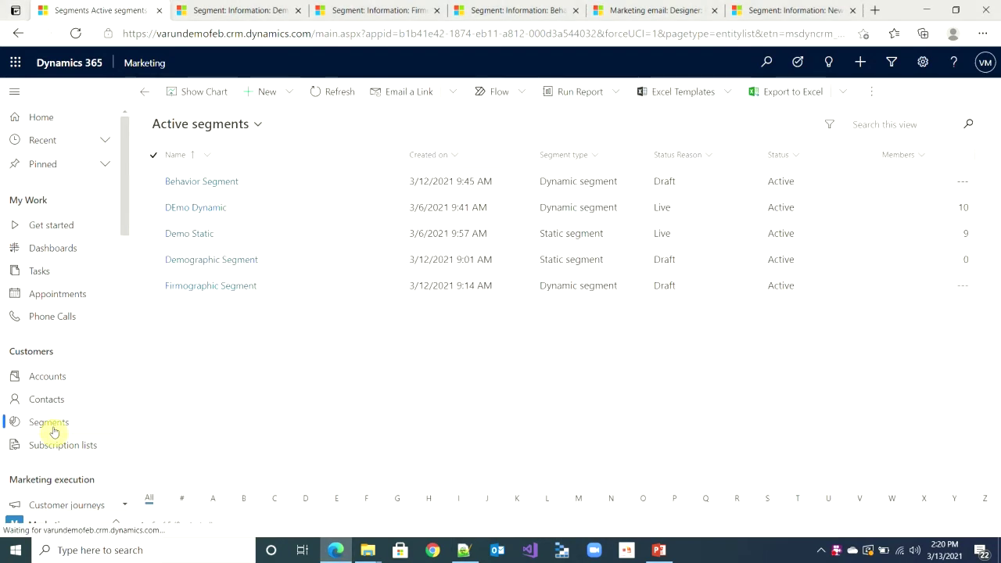
pyautogui.click(270, 98)
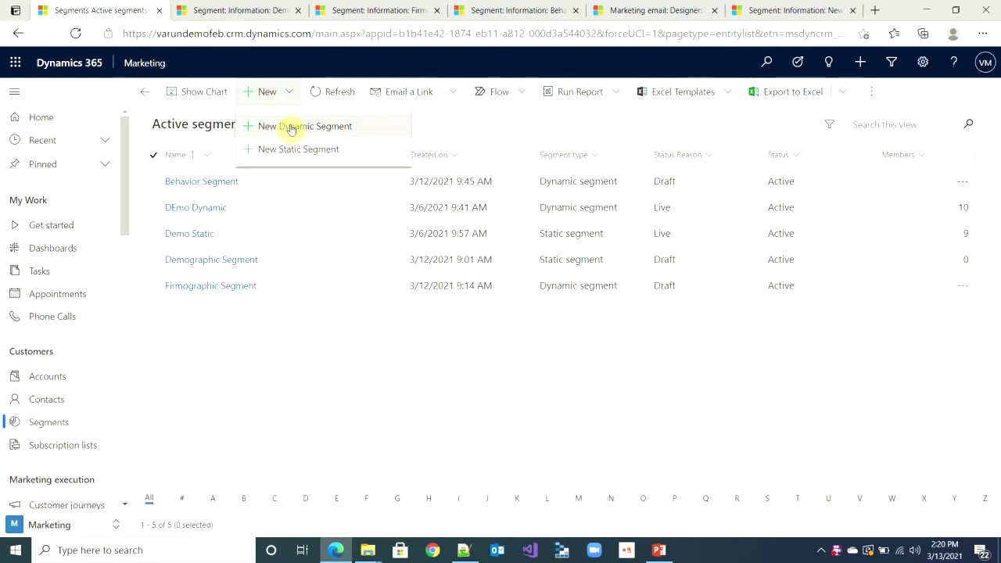
pyautogui.click(290, 129)
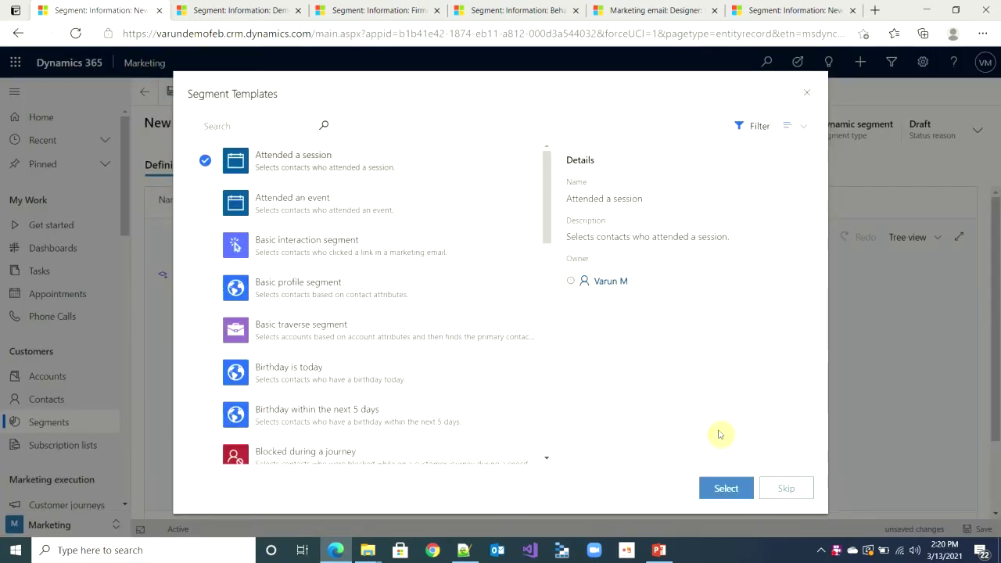
pyautogui.click(785, 491)
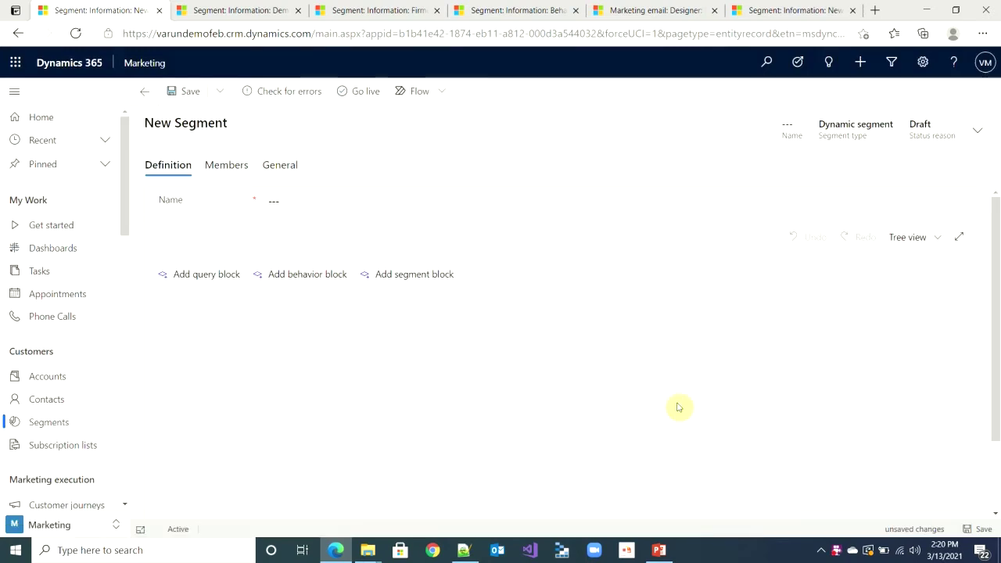
# Step: Add a query block on Contact with the condition Address 1: County equals Singapore
pyautogui.click(207, 275)
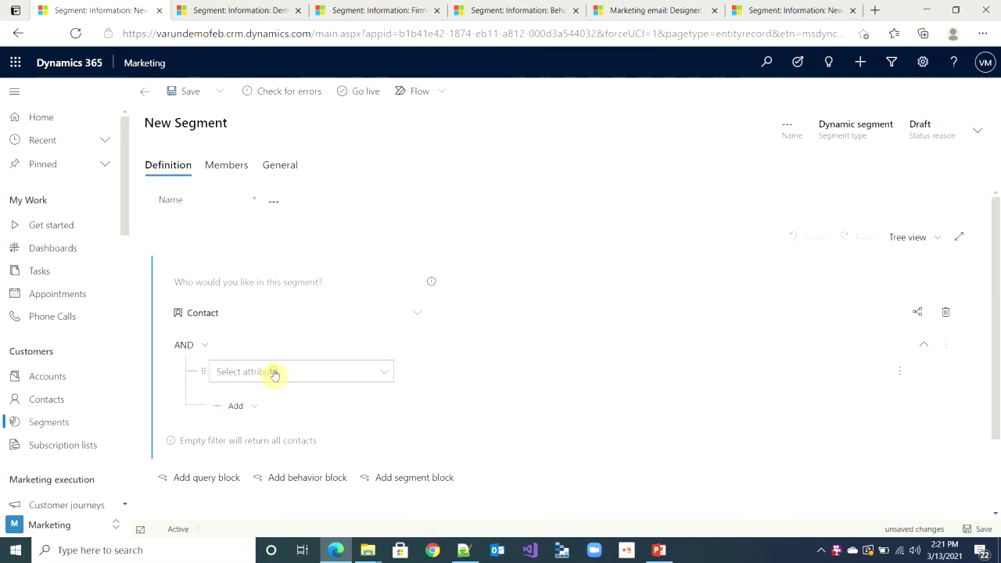
pyautogui.click(270, 369)
pyautogui.click(461, 227)
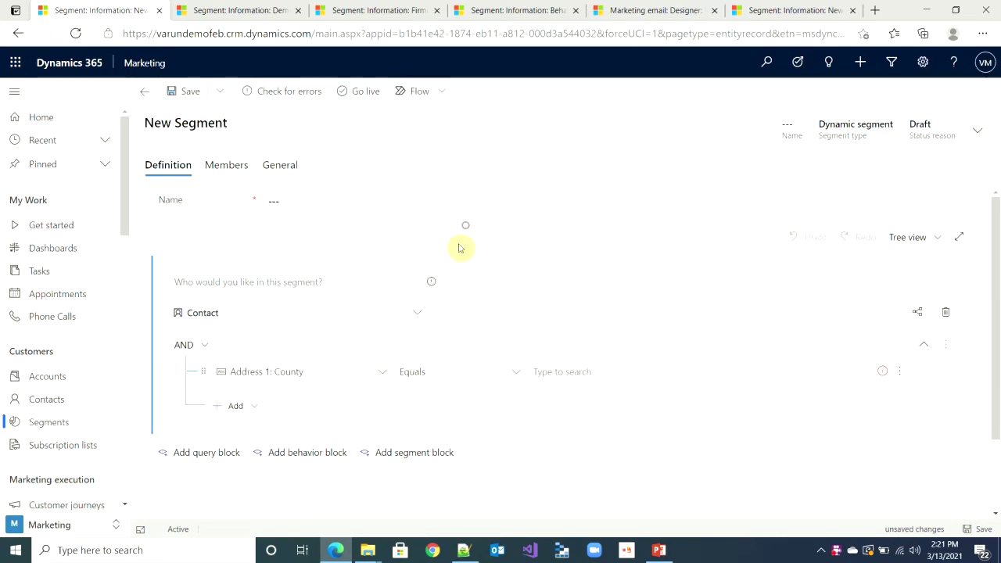
pyautogui.click(547, 373)
pyautogui.write('Singa')
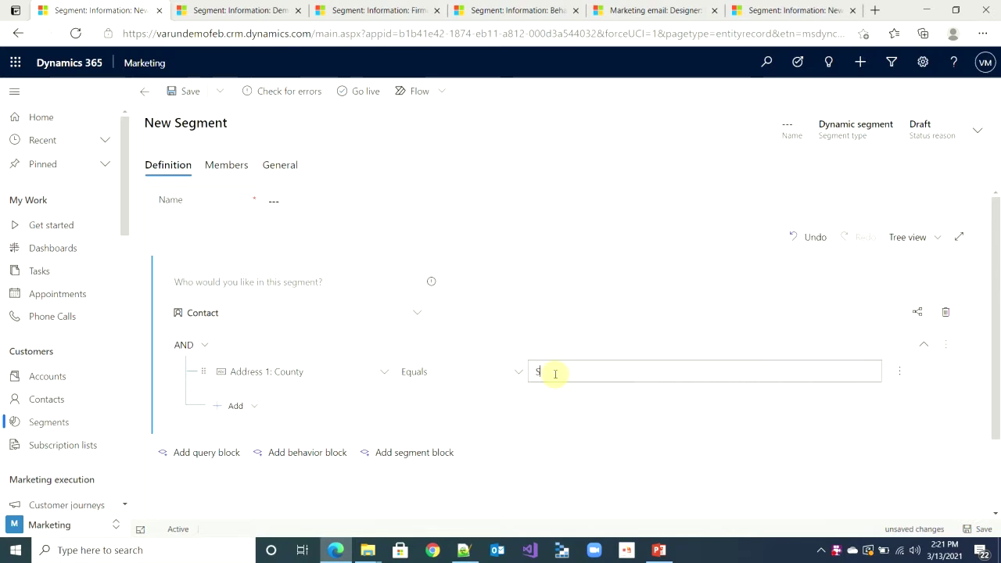
pyautogui.write('pore')
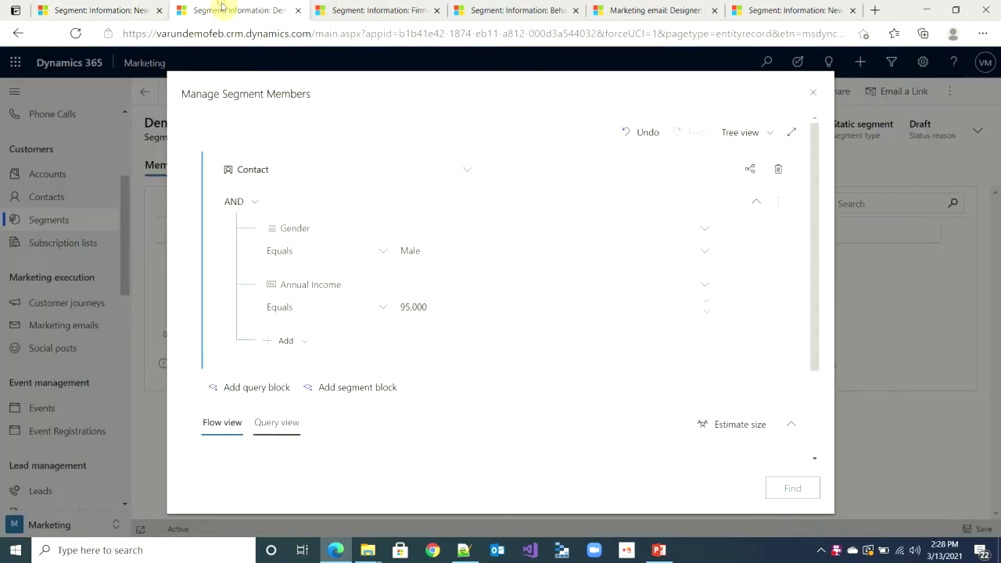
# Step: Examine the Demographic Segment's gender and annual income conditions and show them in query view
pyautogui.click(221, 9)
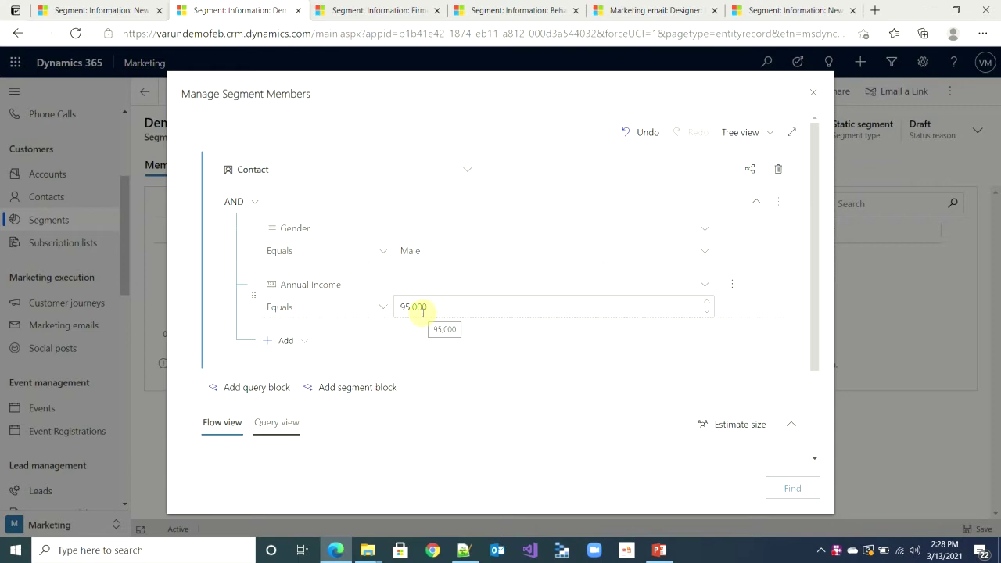
pyautogui.scroll(-2, 422, 311)
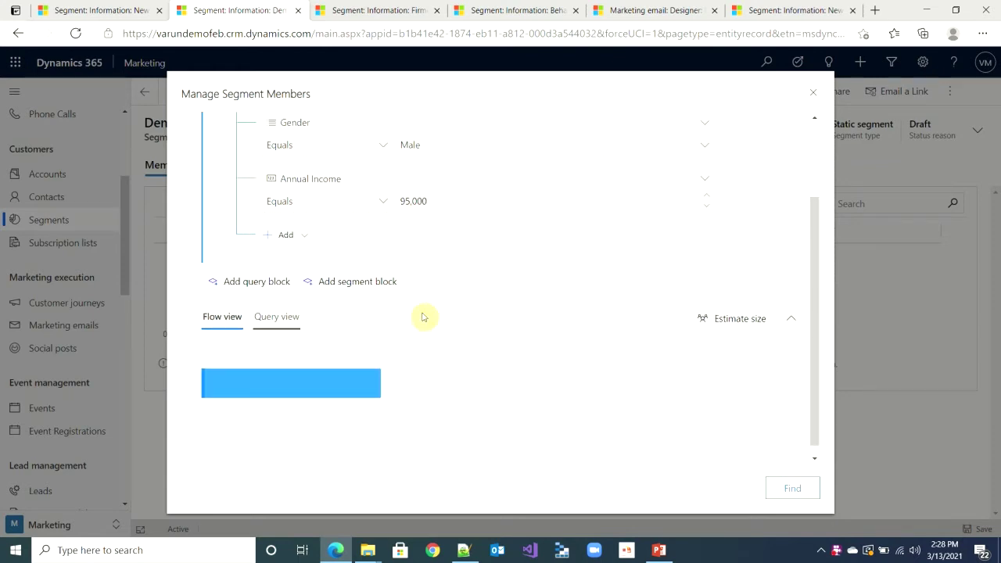
pyautogui.click(284, 323)
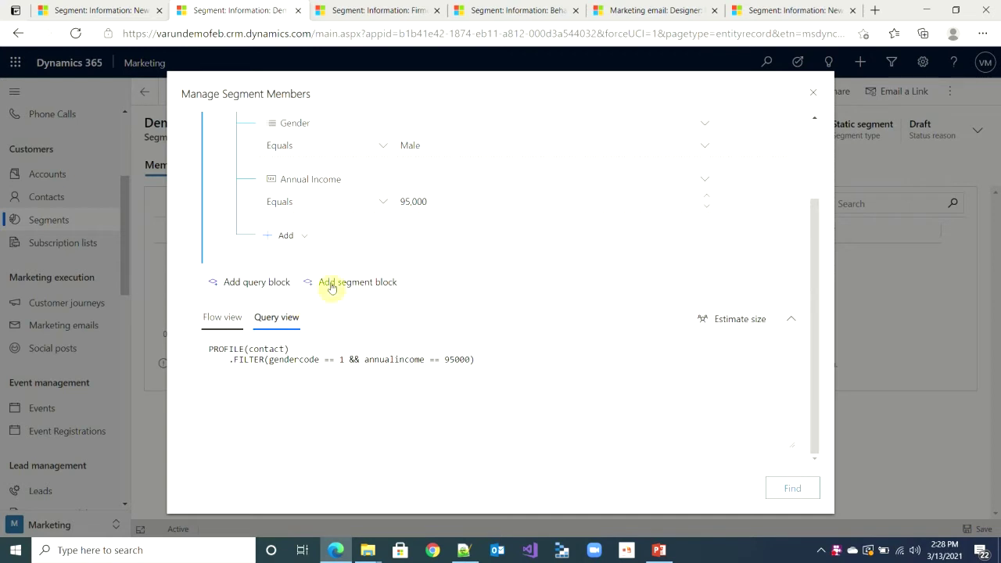
# Step: Add a segment block for the DEmo Dynamic segment to the Demographic Segment's member query
pyautogui.click(344, 283)
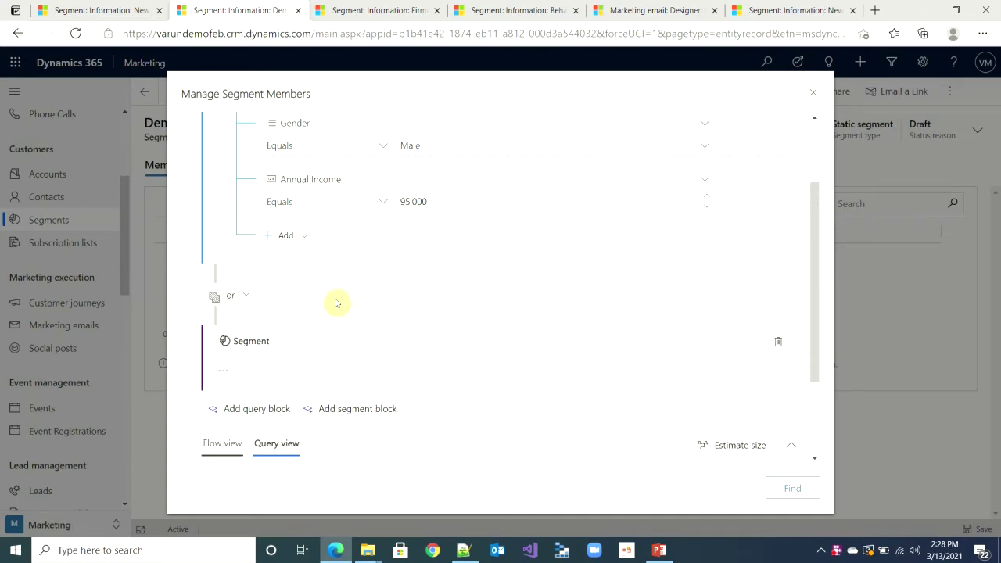
pyautogui.click(284, 370)
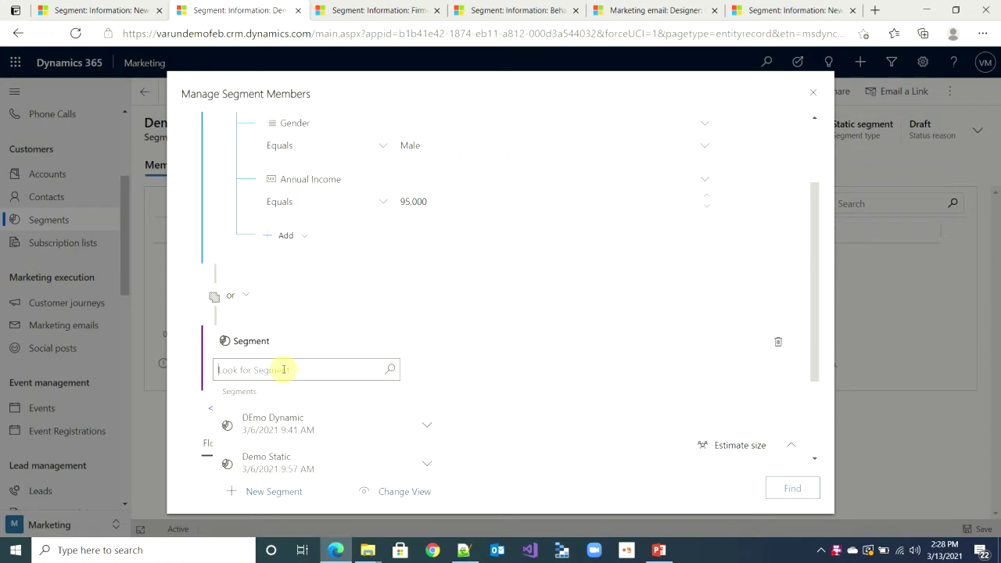
pyautogui.click(284, 420)
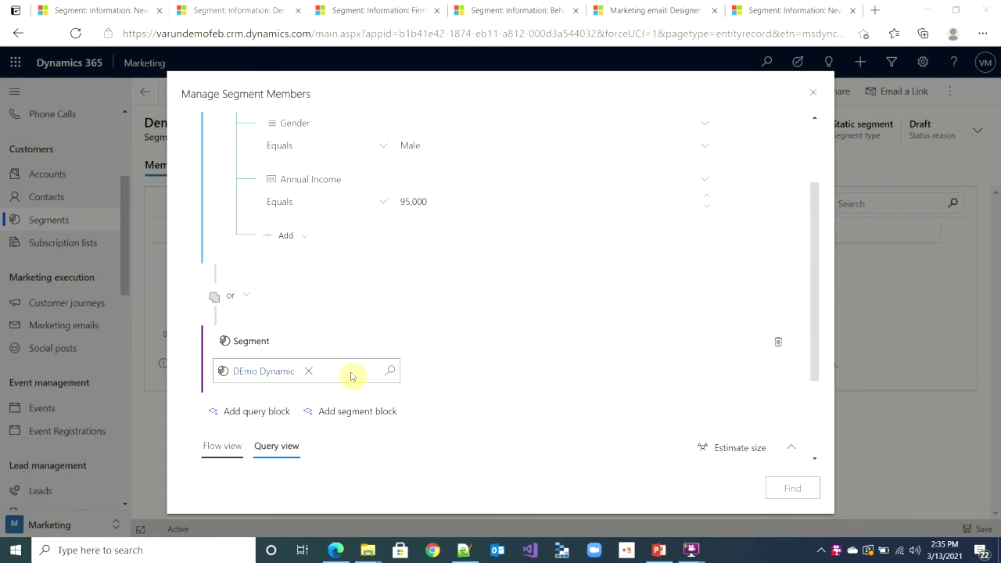
pyautogui.click(383, 12)
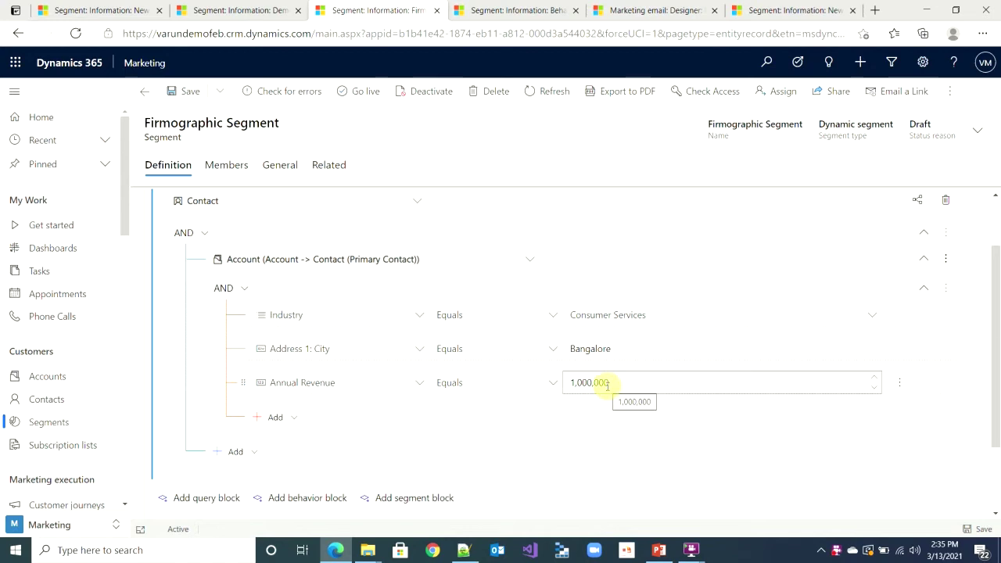
pyautogui.scroll(1, 607, 385)
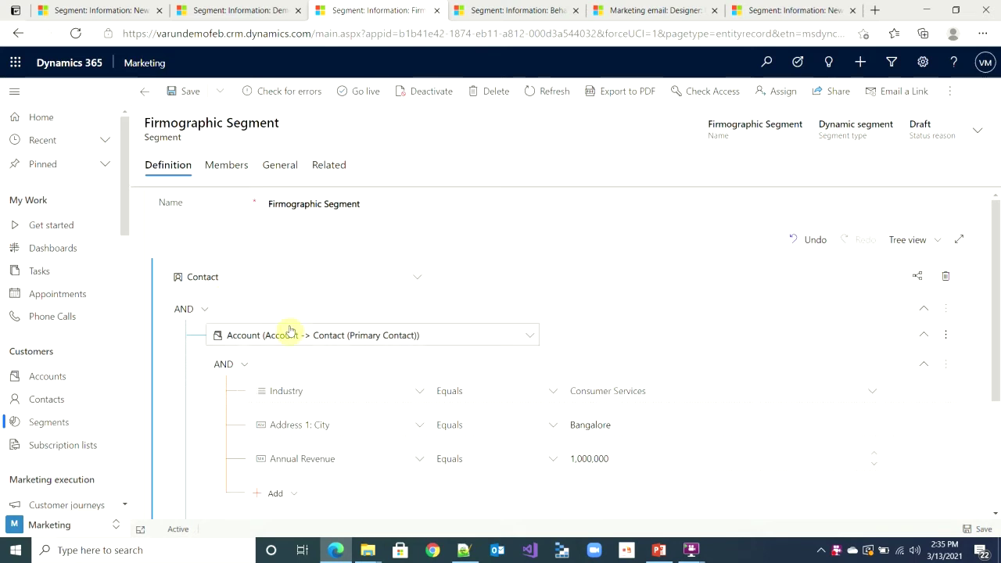
pyautogui.scroll(-1, 289, 330)
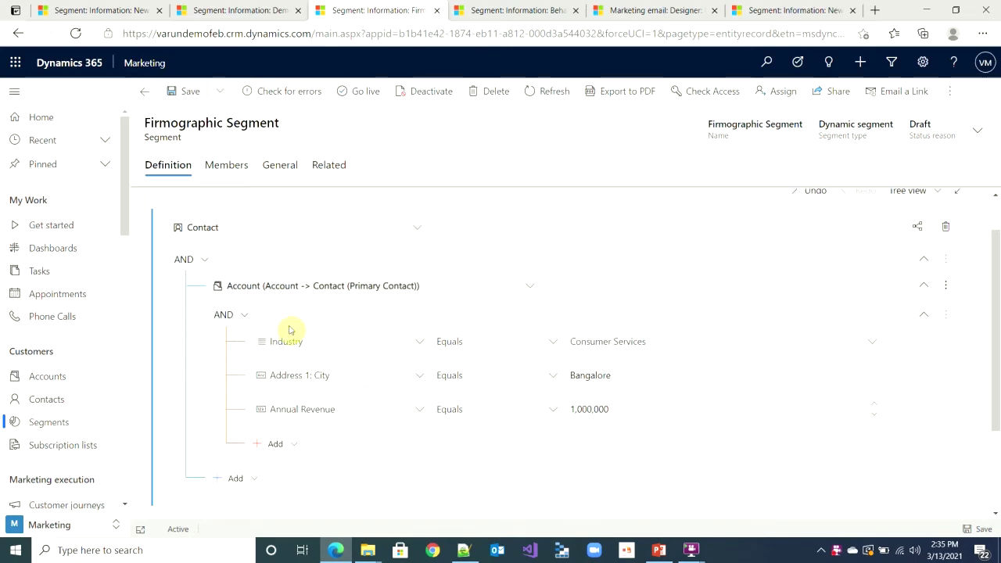
pyautogui.click(921, 228)
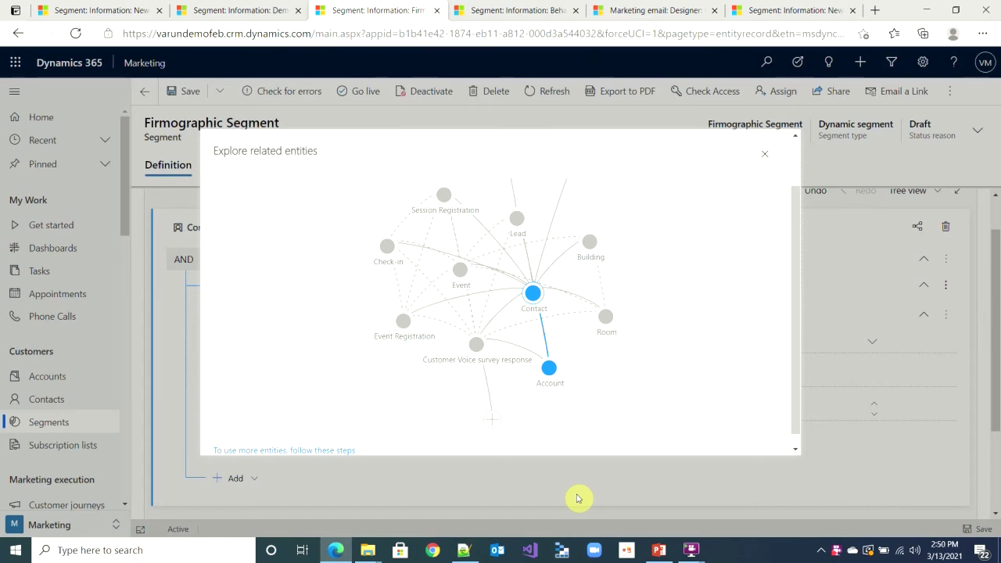
# Step: Add a behavior block for Email clicked to the Behavior Segment and show the available interaction types
pyautogui.click(506, 11)
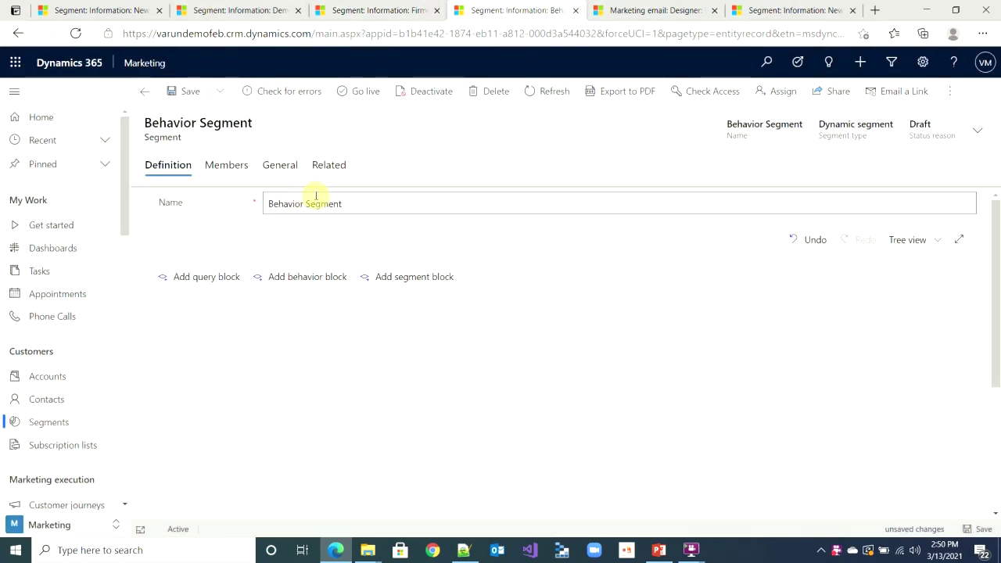
pyautogui.click(307, 281)
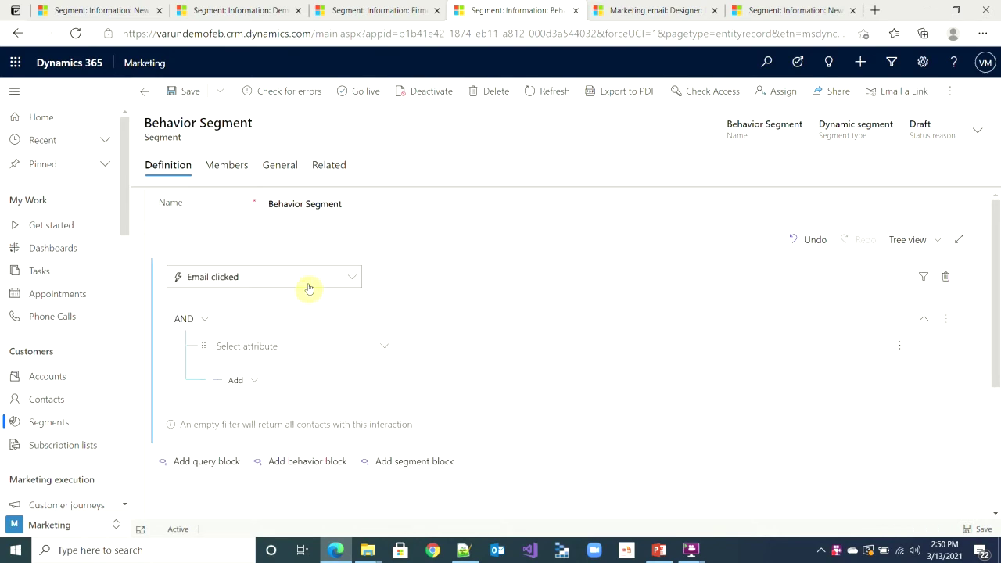
pyautogui.click(351, 280)
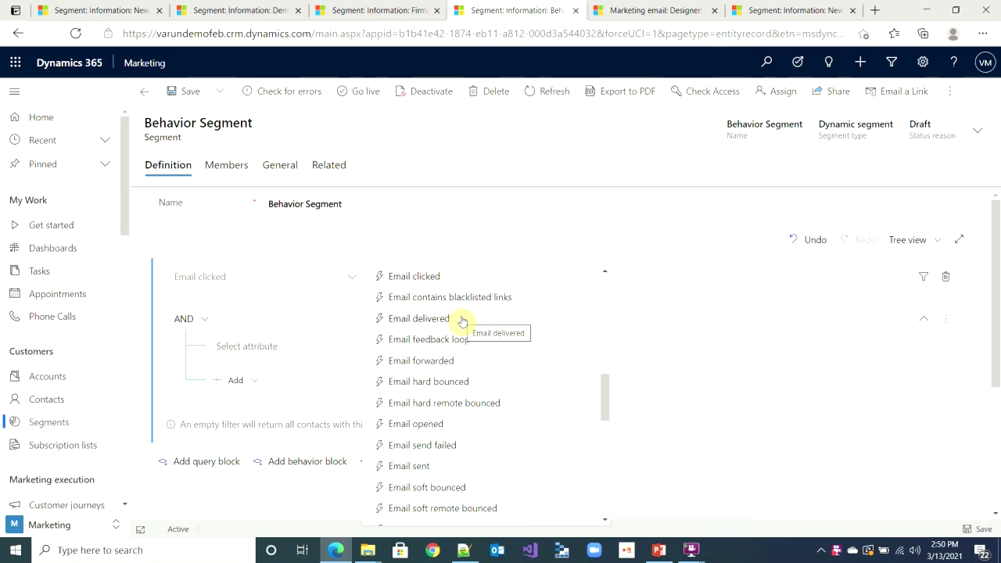
# Step: Examine the new marketing email's design and the links it contains
pyautogui.click(638, 11)
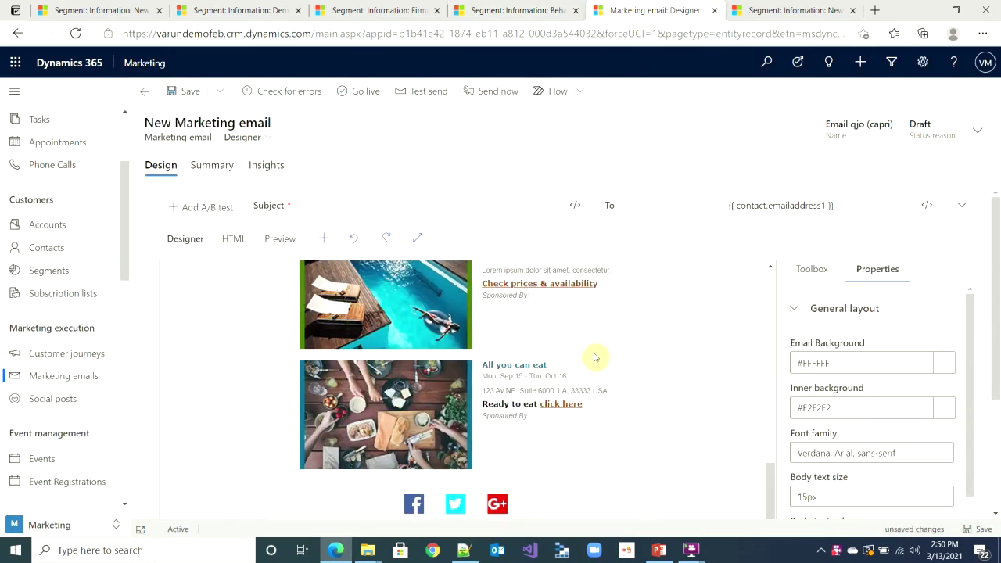
pyautogui.scroll(4, 594, 358)
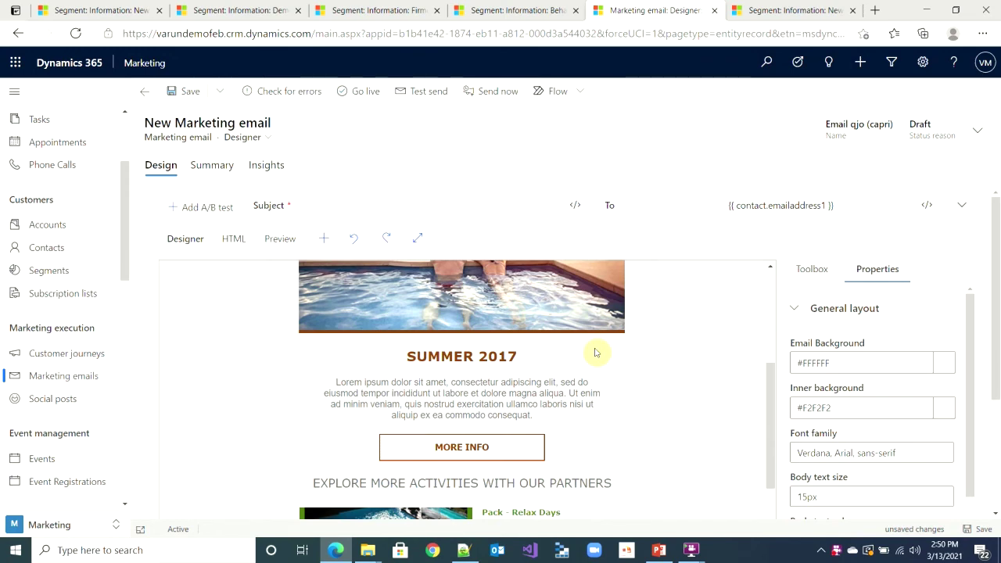
pyautogui.scroll(1, 594, 352)
pyautogui.scroll(-4, 599, 351)
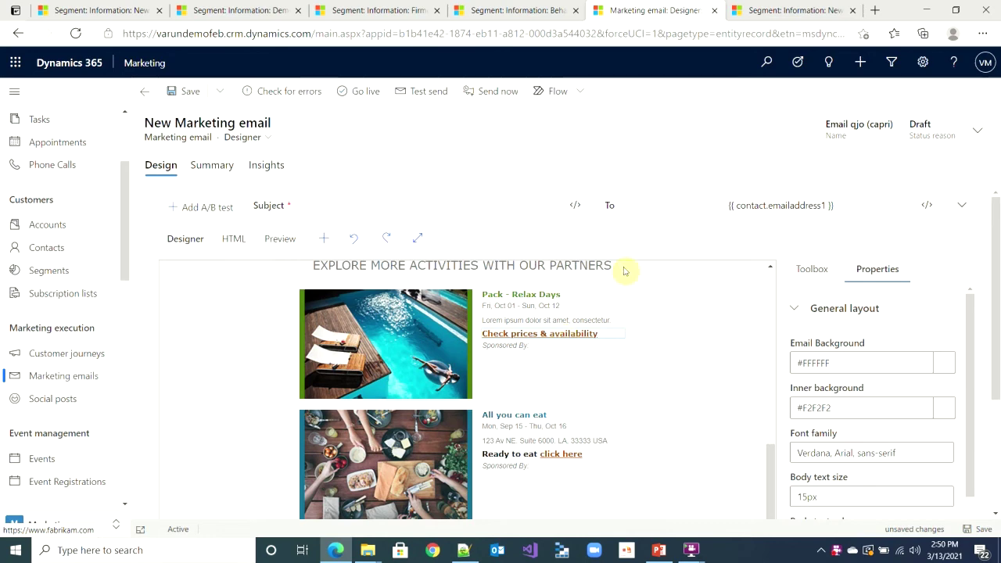
# Step: Compare the new segment's Email clicked conditions with the marketing email and open the Original URL value for editing
pyautogui.click(794, 10)
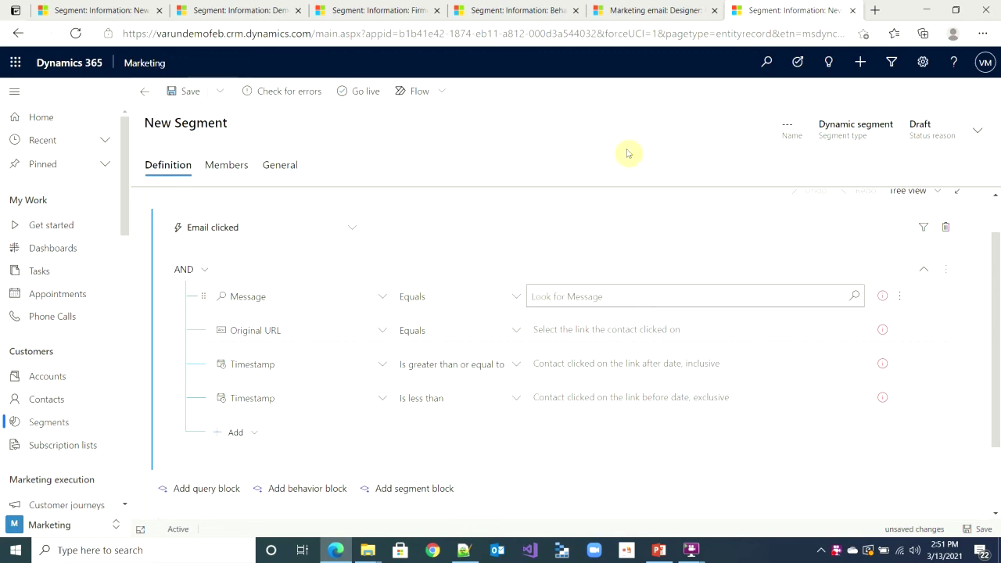
pyautogui.click(643, 9)
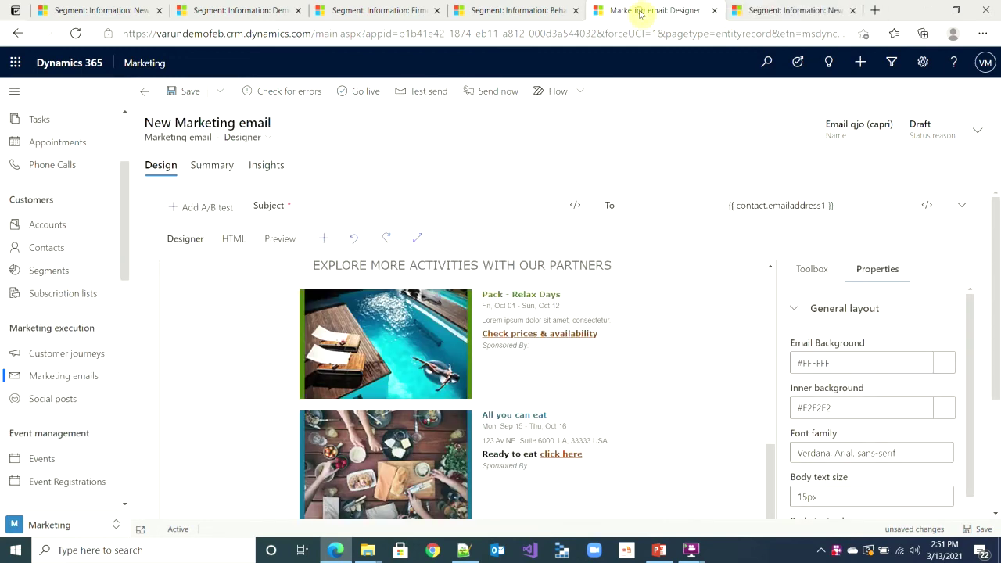
pyautogui.click(763, 10)
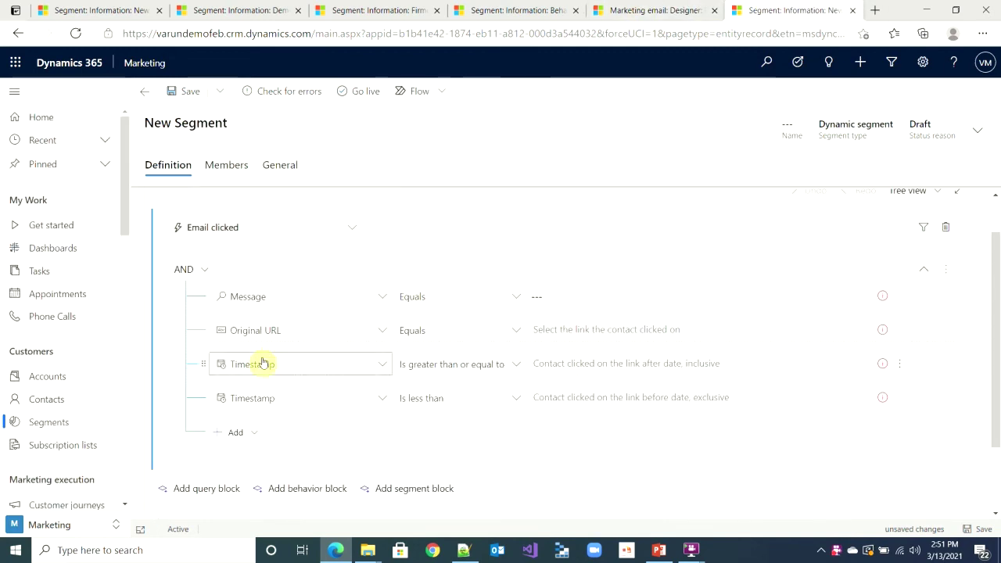
pyautogui.click(579, 330)
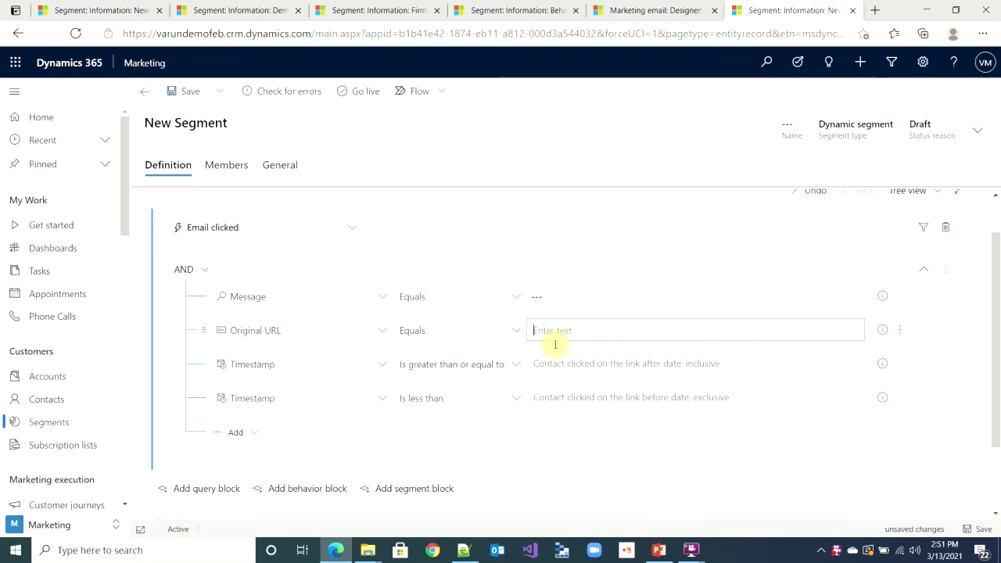